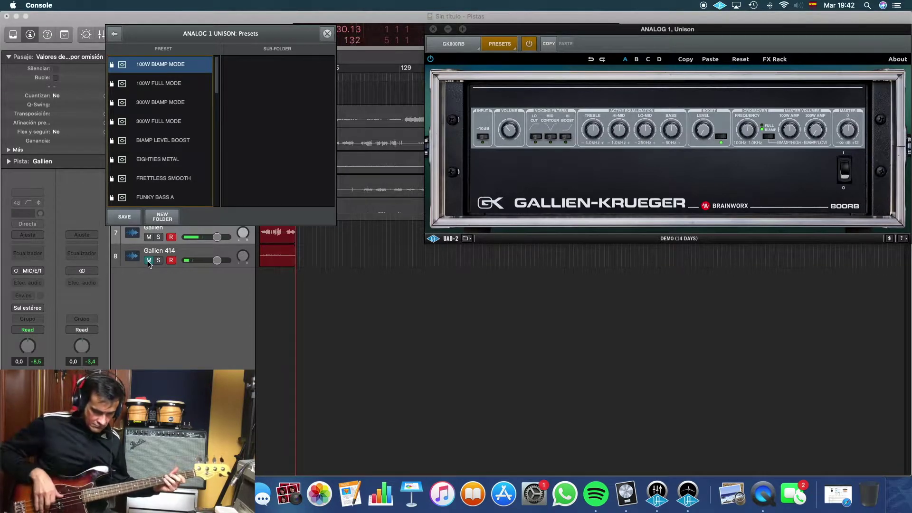
Audition the 100W Full Mode, 300W Biamp Mode, 300W Full Mode and Biamp Level Boost presets in turn on the Gallien-Krueger amp.
click(163, 84)
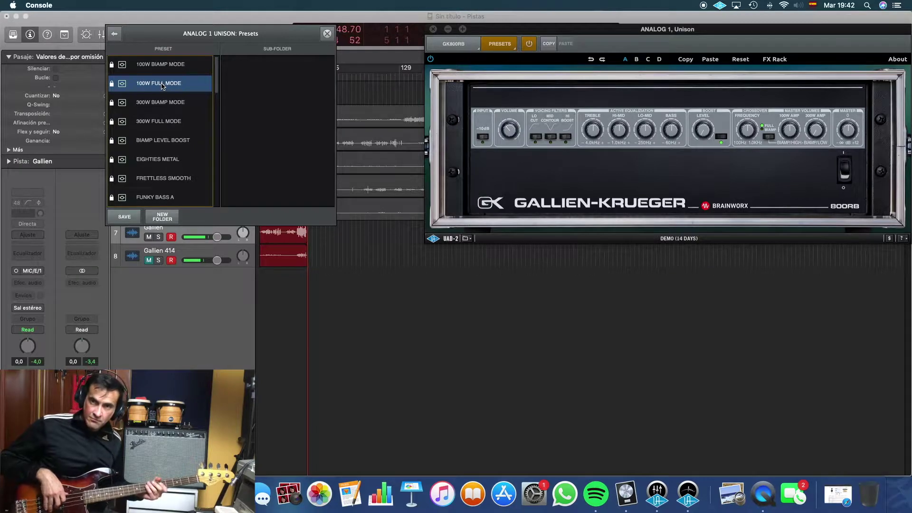
click(171, 103)
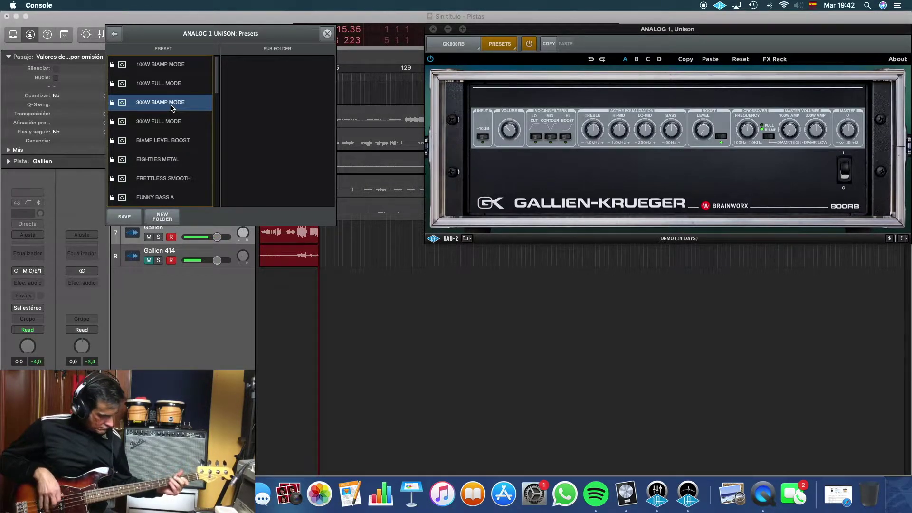
click(183, 123)
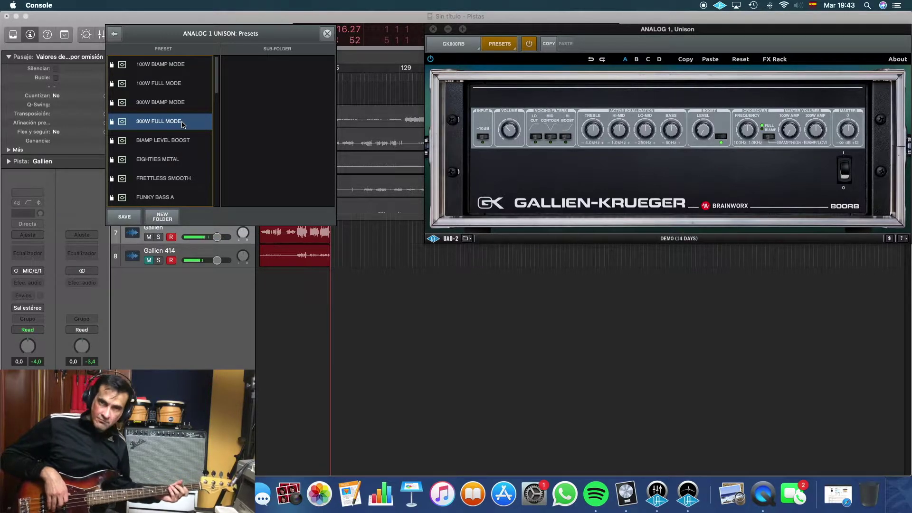
click(183, 141)
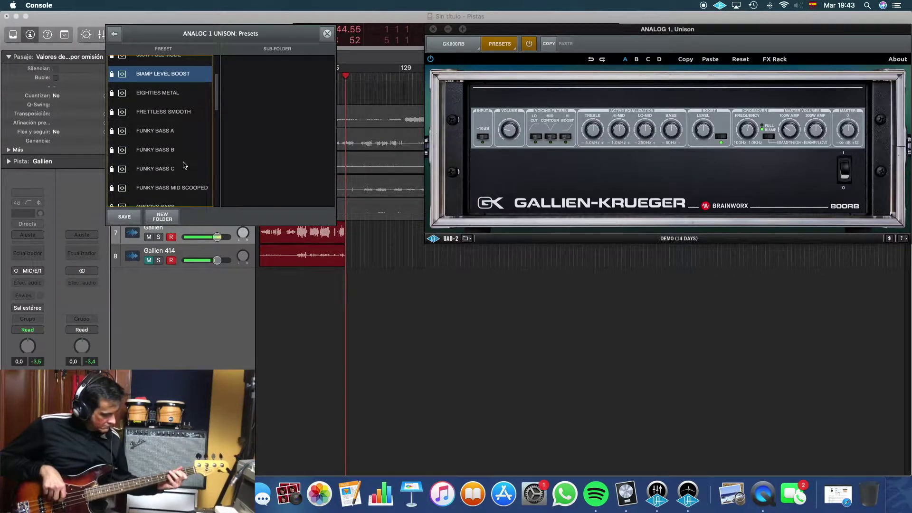
Audition the Eighties Metal and Frettless Smooth presets, followed by the Funky Bass presets, one after another.
key(Down)
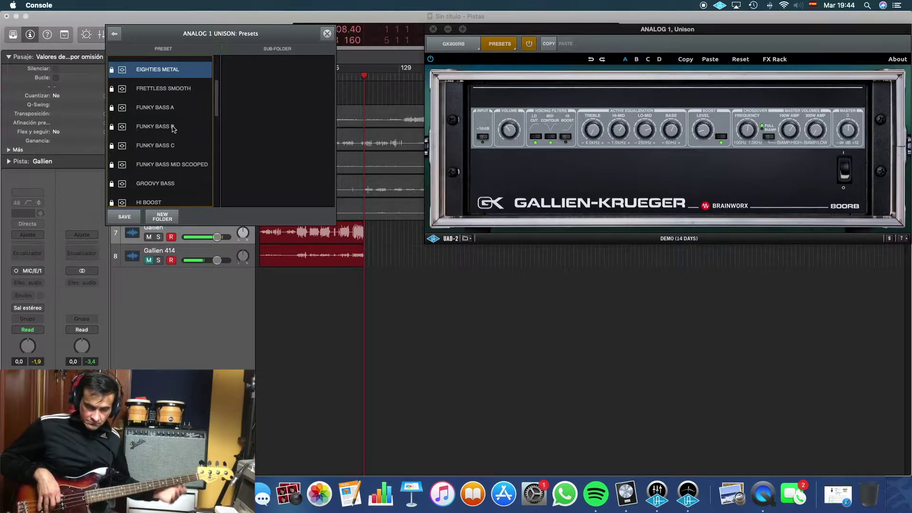
click(174, 90)
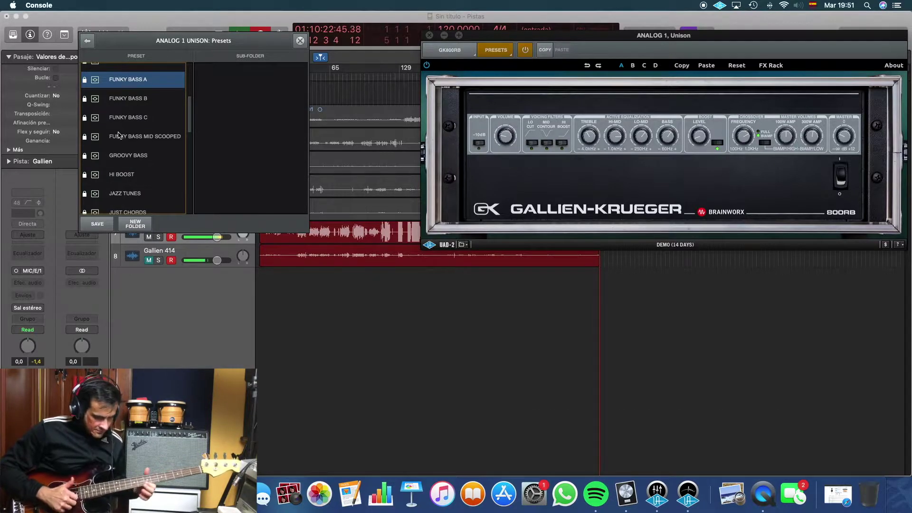
click(151, 100)
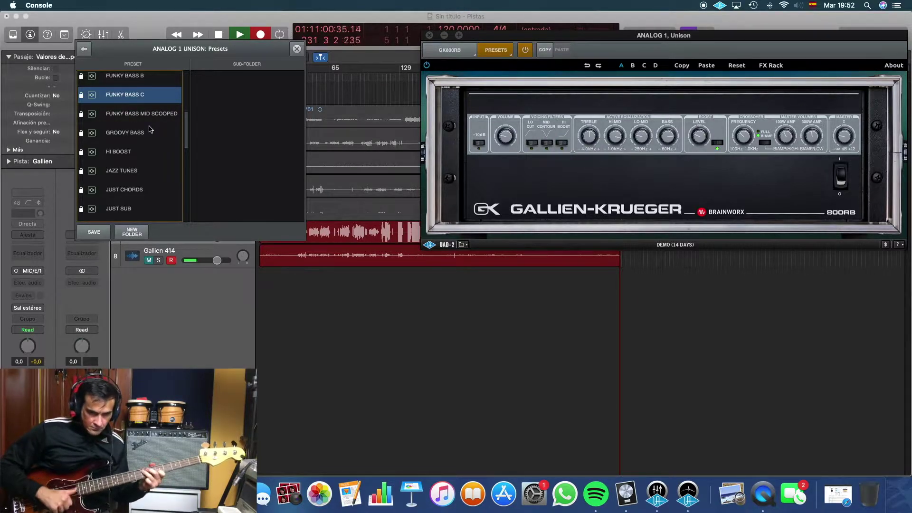
key(Down)
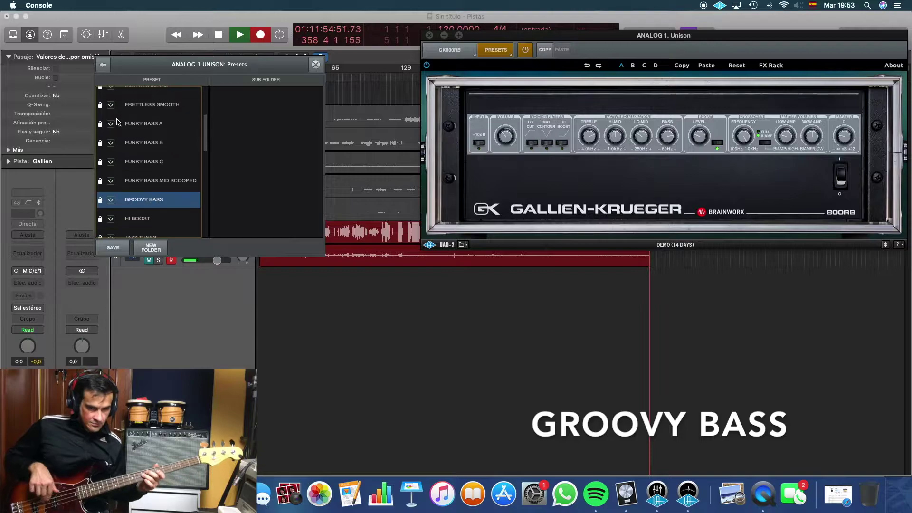
Audition the Groovy Bass, Hi Boost and Jazz Tunes presets in turn, keeping the preset browser clear of the amp.
click(133, 134)
drag(204, 64, 193, 51)
scroll(162, 125, down, 2)
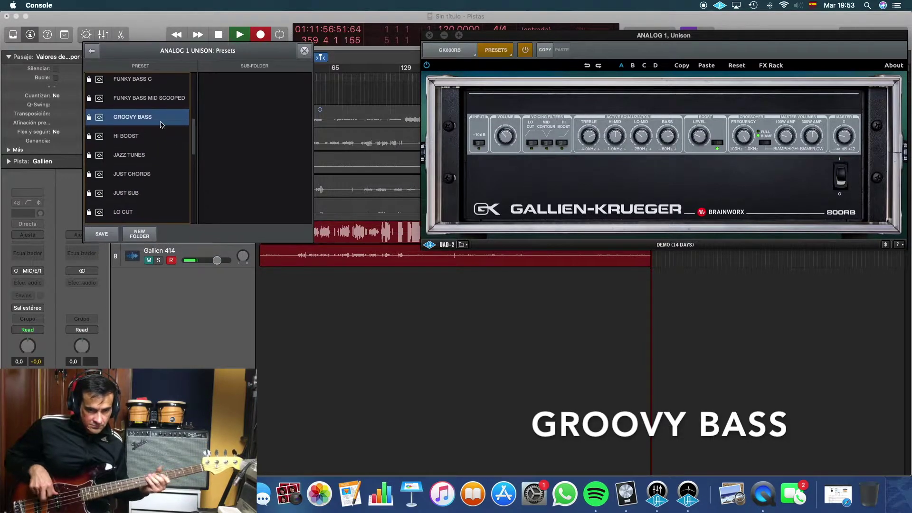
scroll(162, 125, down, 1)
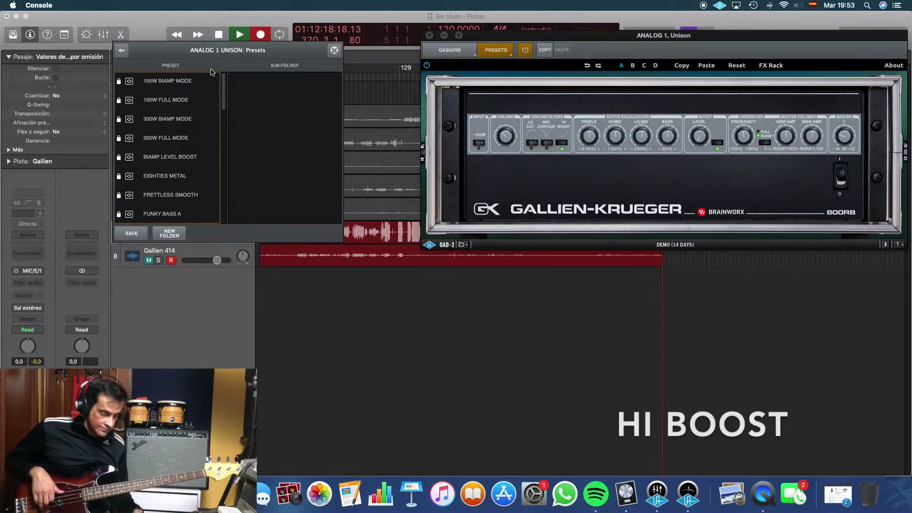
scroll(193, 135, down, 6)
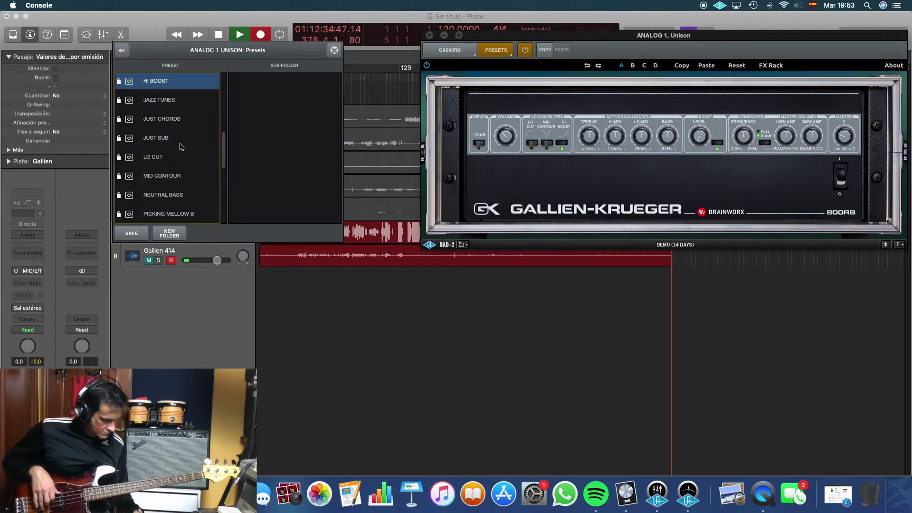
key(Down)
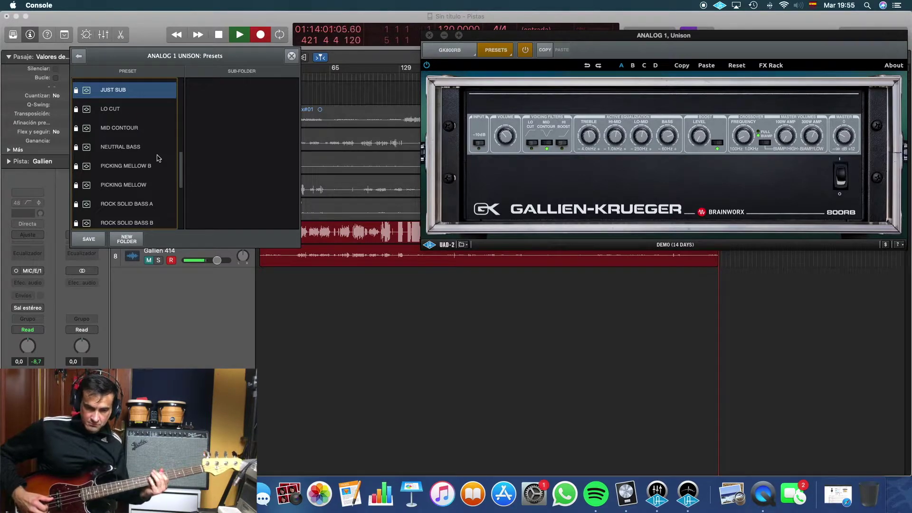
Load the Lo Cut and Mid Contour presets in turn, repositioning the preset browser beside the amp.
click(125, 109)
drag(179, 54, 193, 51)
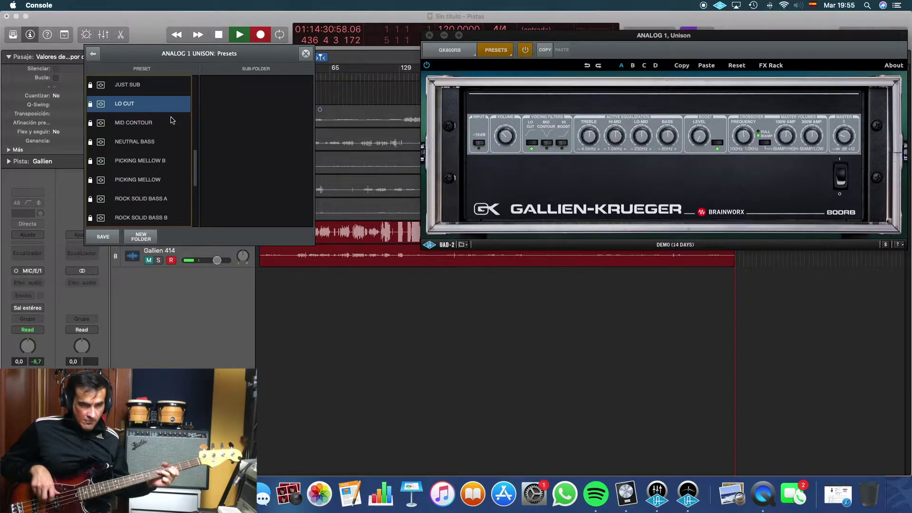
click(173, 123)
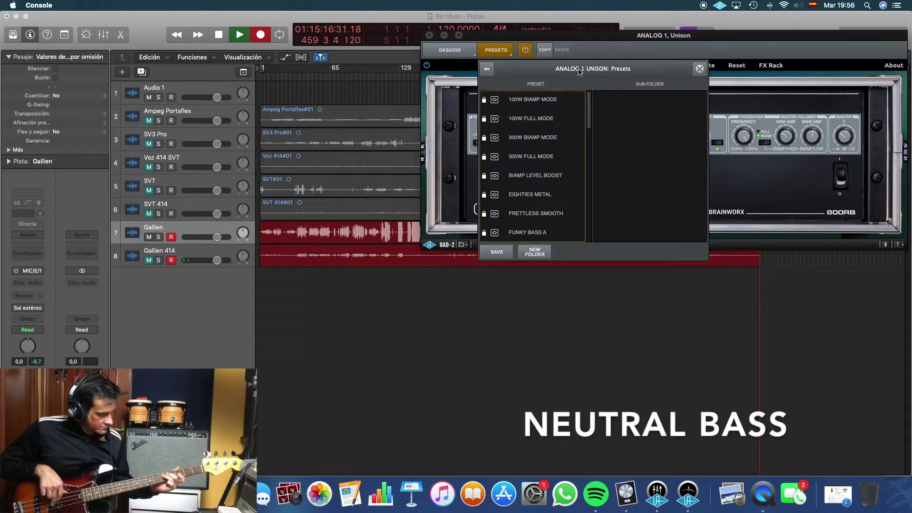
Move the preset browser away from the amp faceplate and load the Picking Mellow preset.
drag(591, 54, 213, 53)
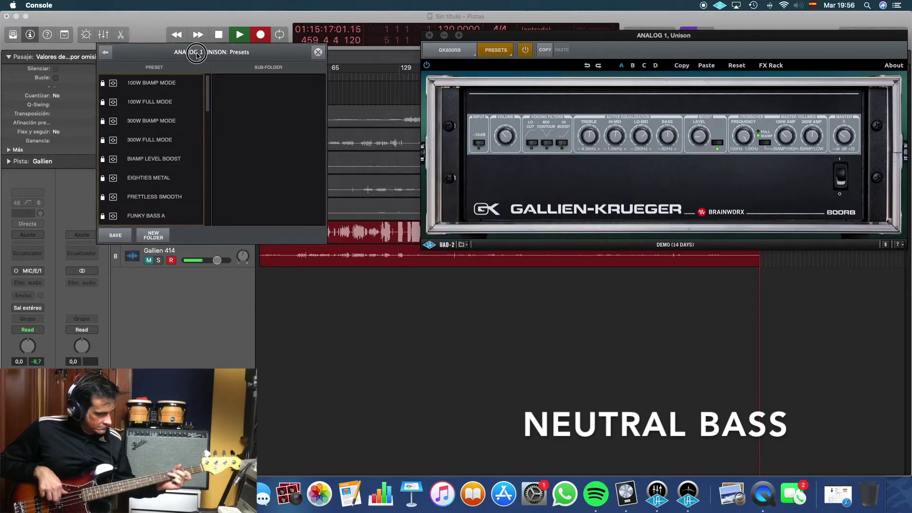
scroll(171, 139, down, 5)
key(Down)
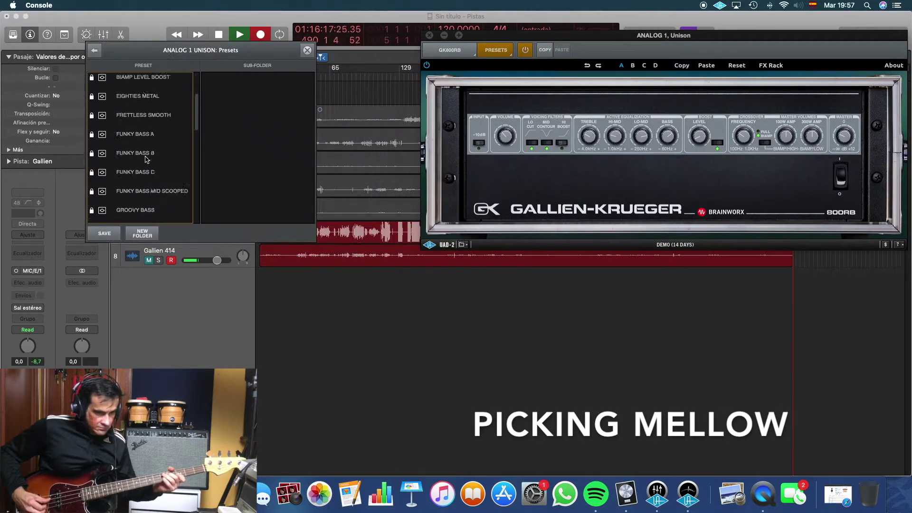
Audition the Rock Solid Bass A preset, followed by the Rock Solid Bass B preset.
scroll(145, 159, down, 5)
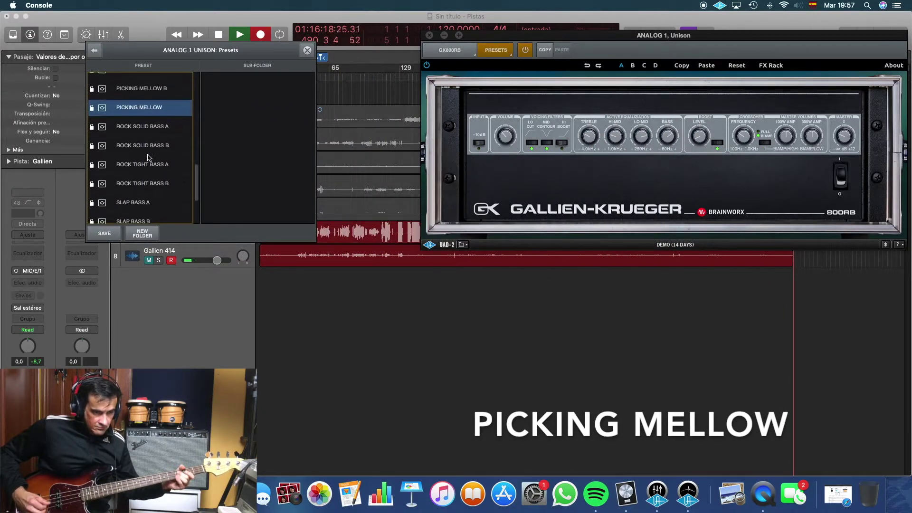
scroll(148, 158, down, 1)
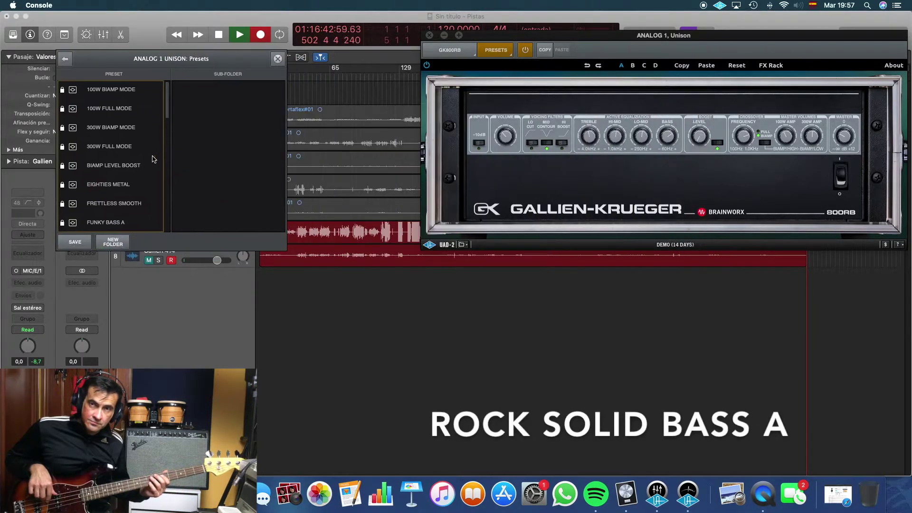
scroll(137, 163, up, 3)
scroll(138, 163, down, 4)
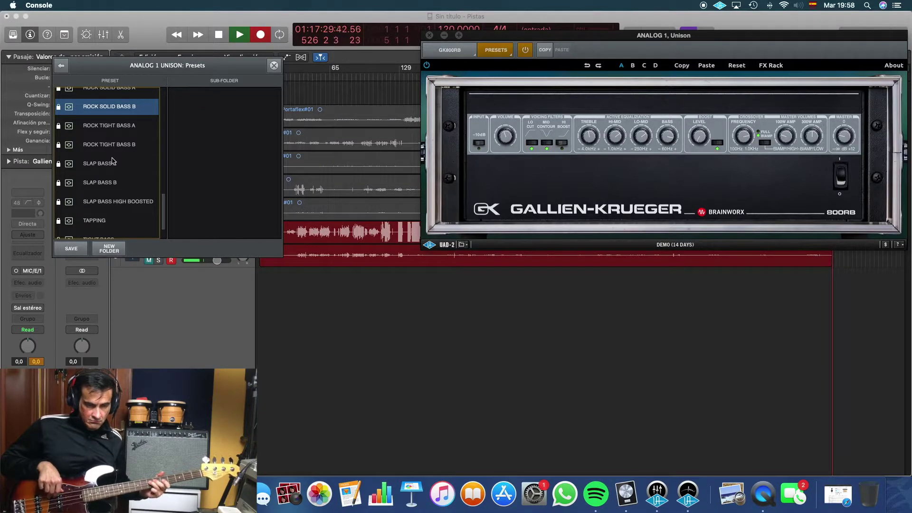
Audition the Rock Tight Bass A, Rock Tight Bass B and Slap Bass A presets and close the preset browser.
key(Down)
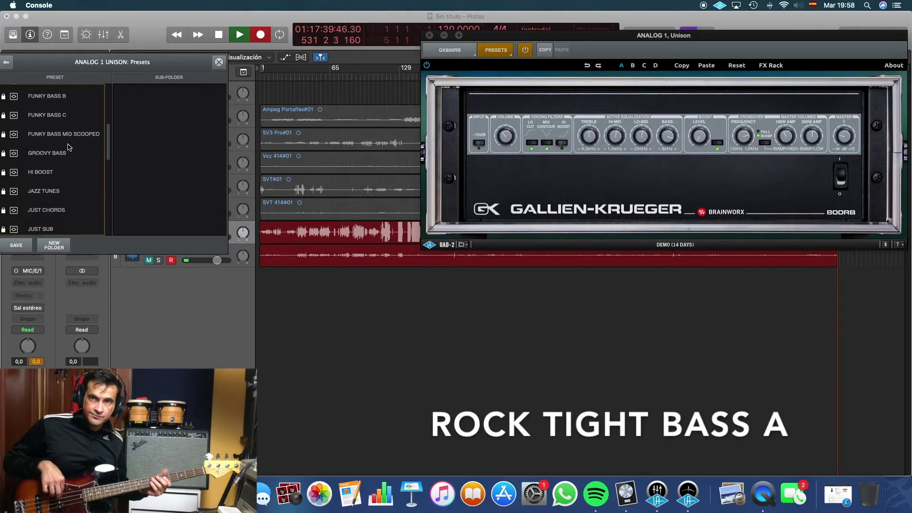
key(i)
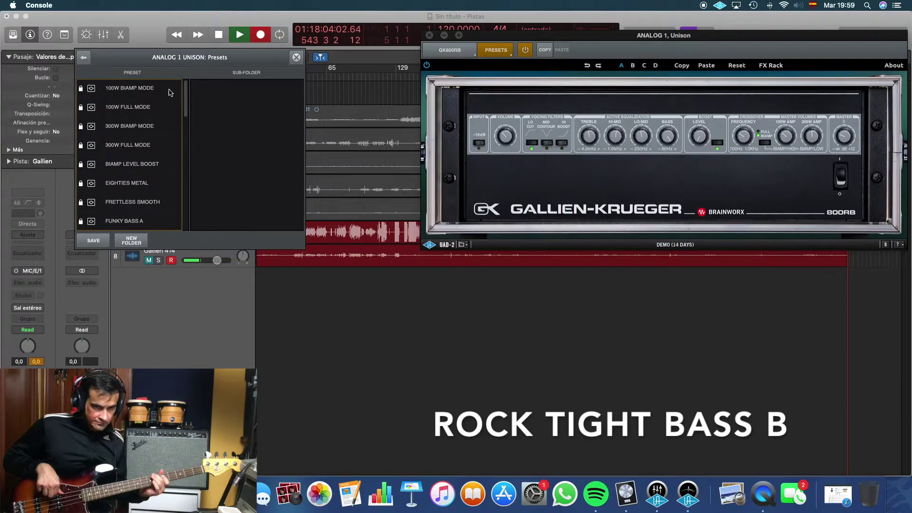
scroll(170, 92, down, 10)
click(165, 107)
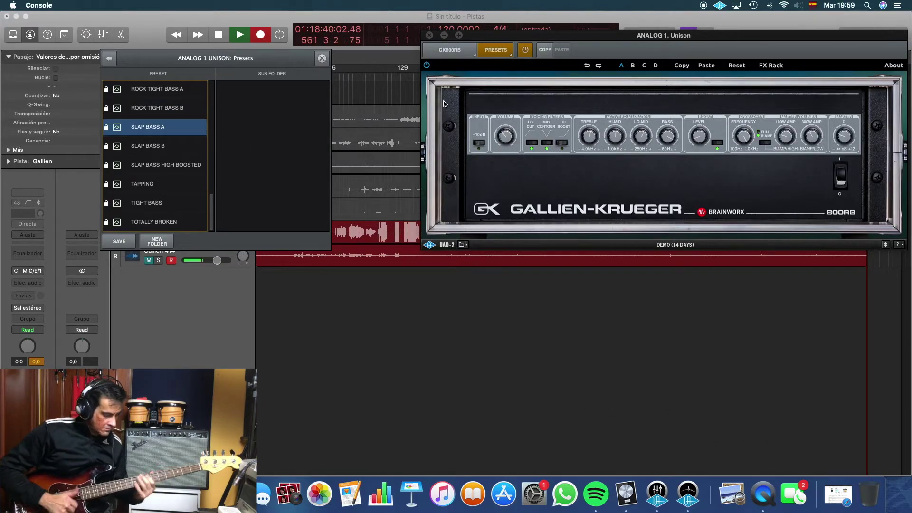
click(846, 138)
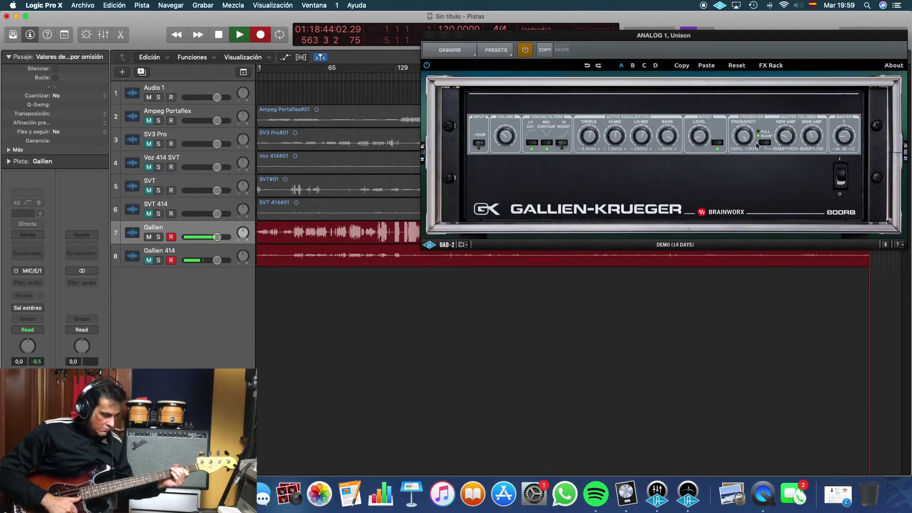
Reopen the preset browser, place it beside the amp and load the Slap Bass B preset.
click(499, 51)
drag(541, 68, 158, 56)
scroll(152, 157, down, 10)
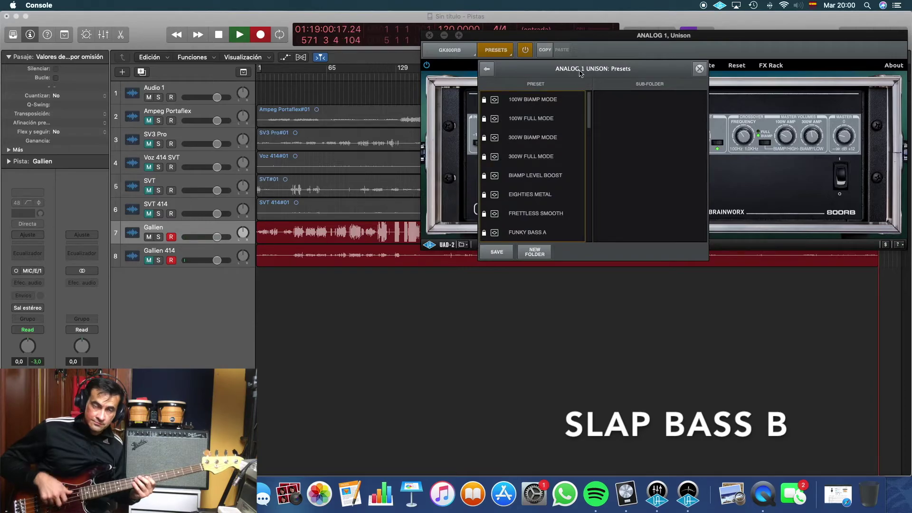
click(92, 142)
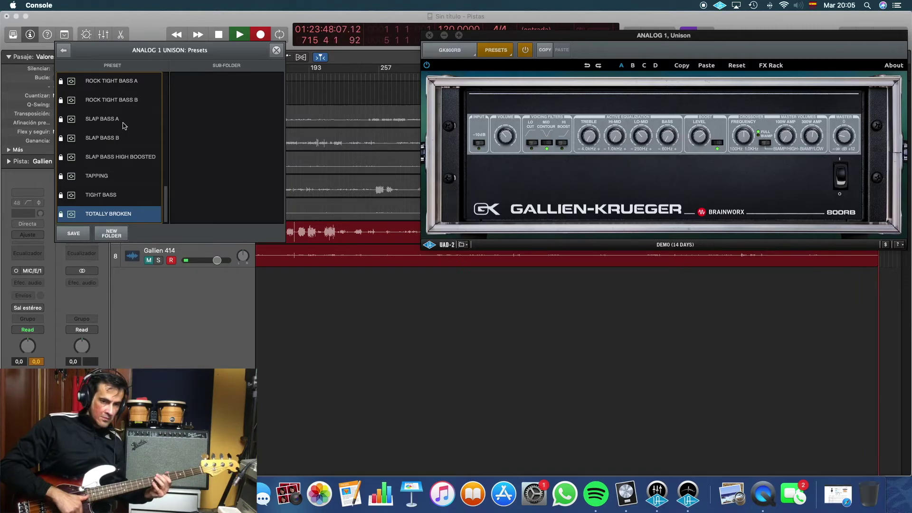
Show the amp's FX Rack with its noise gate, amp filters and recording chains.
click(772, 65)
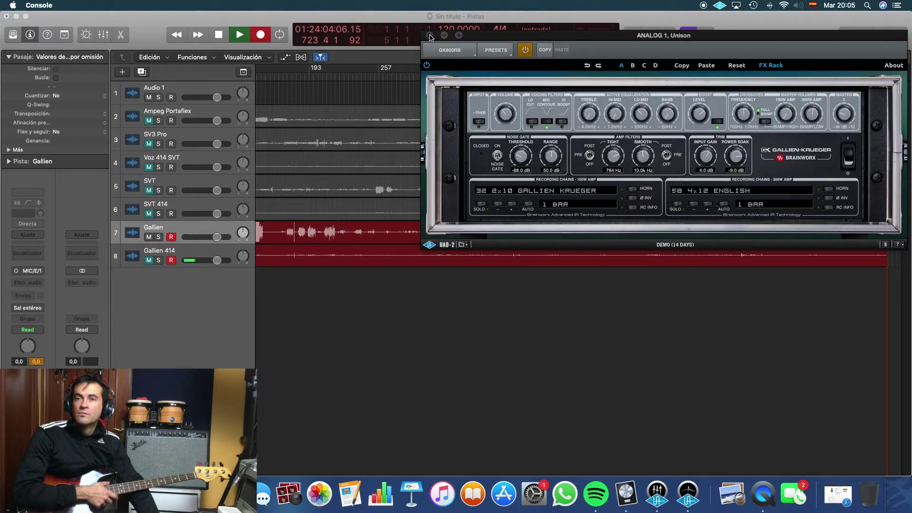
drag(548, 38, 520, 37)
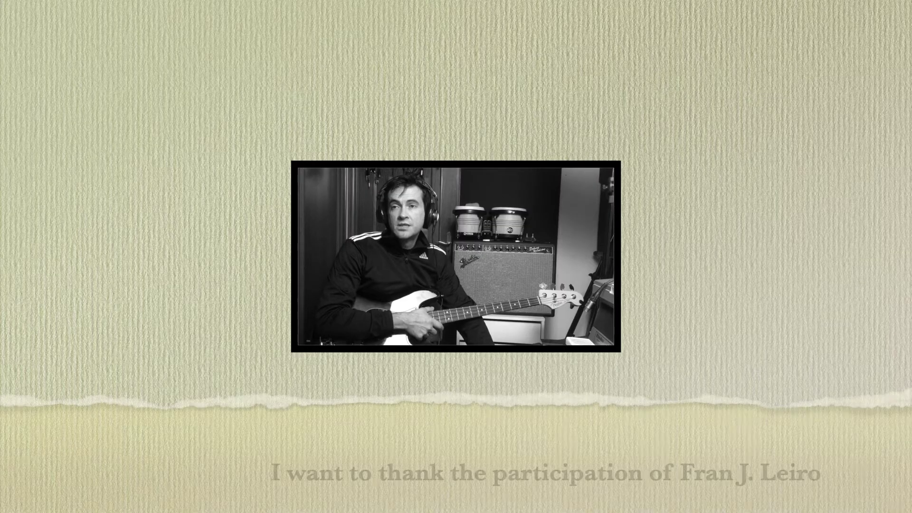